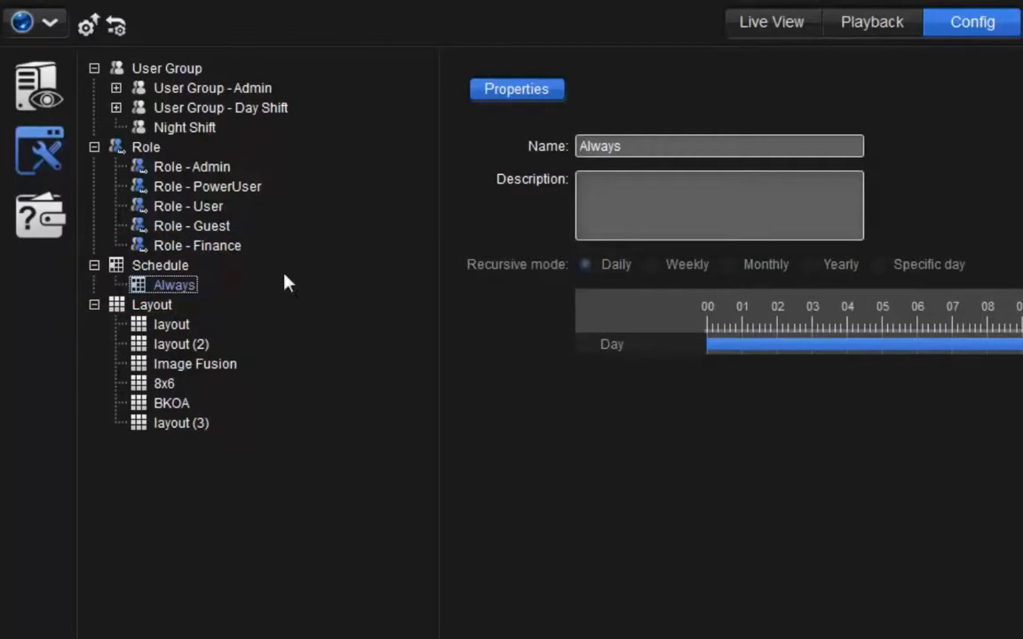
- Add a new schedule under the Schedule node and name it "working day"
left_click(34, 138)
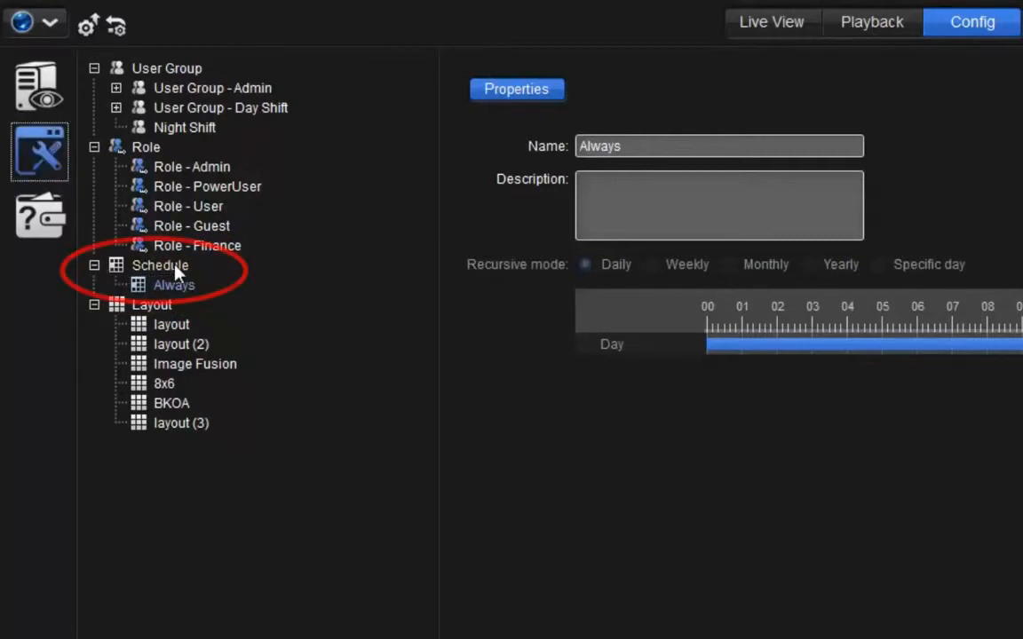
left_click(175, 268)
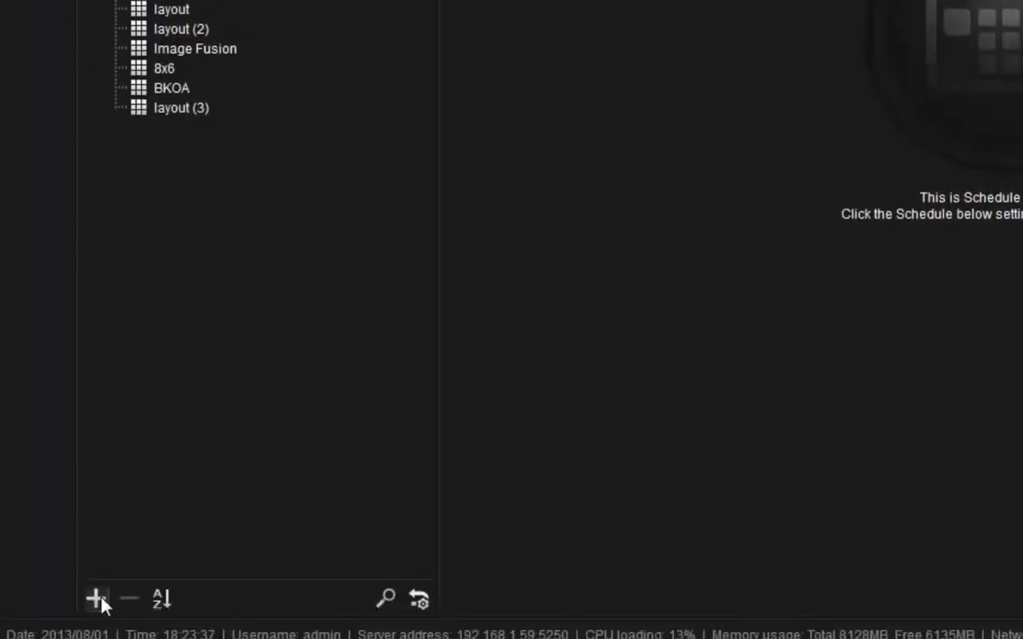
left_click(97, 600)
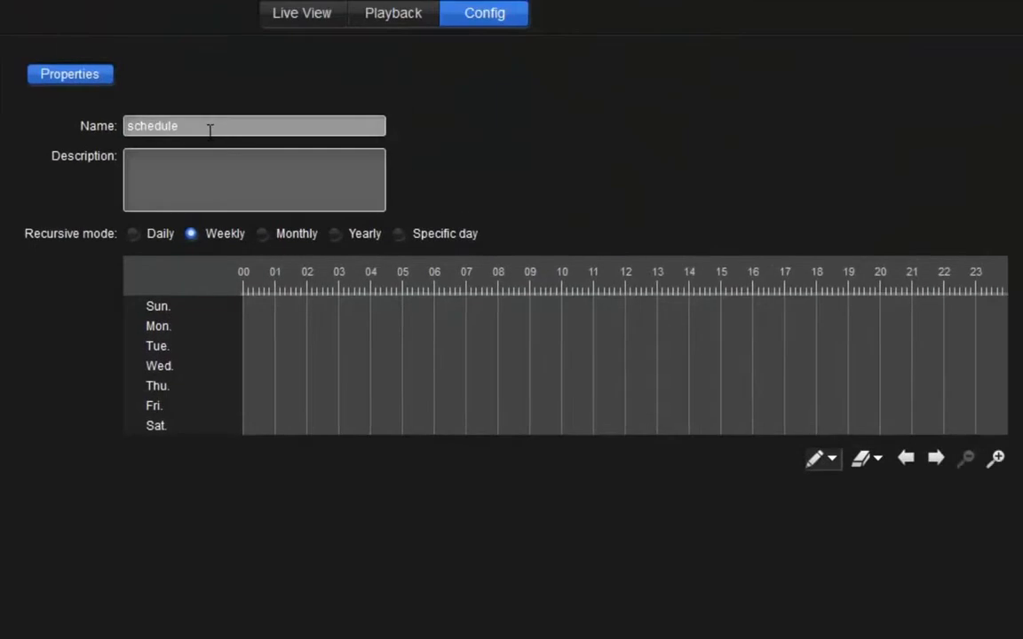
left_click(210, 129)
key("BackSpace")
key("BackSpace")
key("BackSpace")
key("BackSpace")
key("BackSpace")
key("BackSpace")
key("BackSpace")
key("BackSpace")
type("working day")
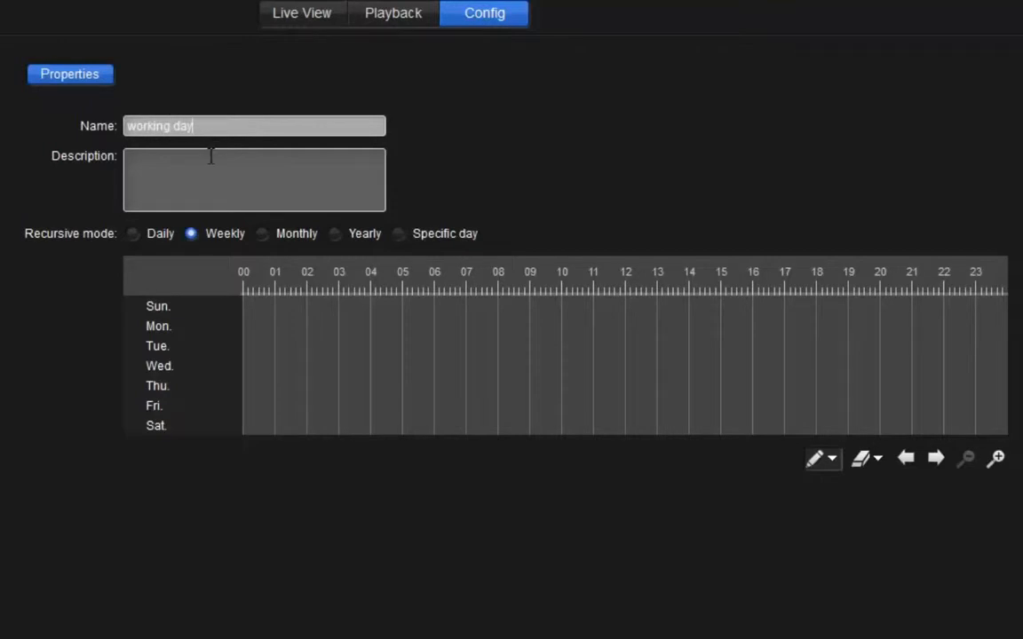
- Set the working day schedule to recur daily and mark its active period from 08:00 to 18:00
left_click(151, 234)
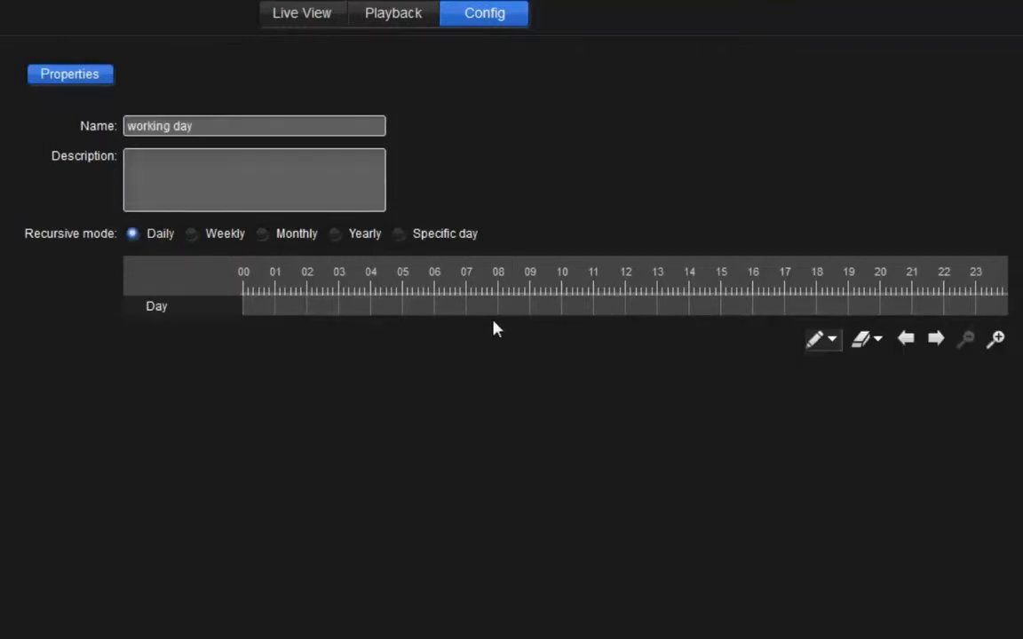
left_click_drag(501, 306, 826, 299)
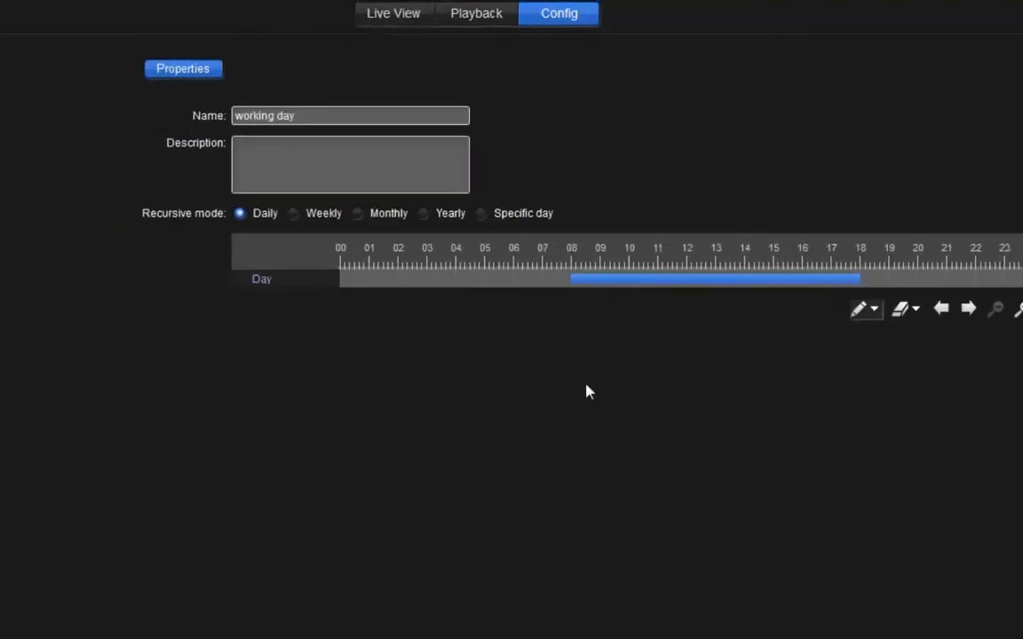
- Add the working day schedule with Always recording to the Stairway camera's recording schedule list and update the configuration to the Management Server
left_click(22, 63)
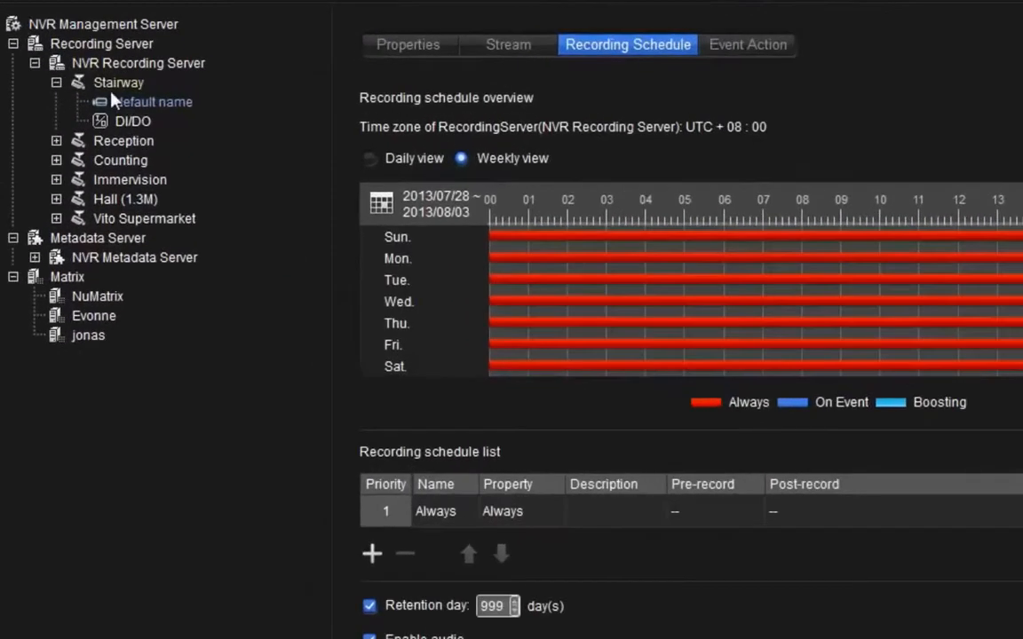
left_click(372, 553)
left_click(557, 141)
left_click(501, 172)
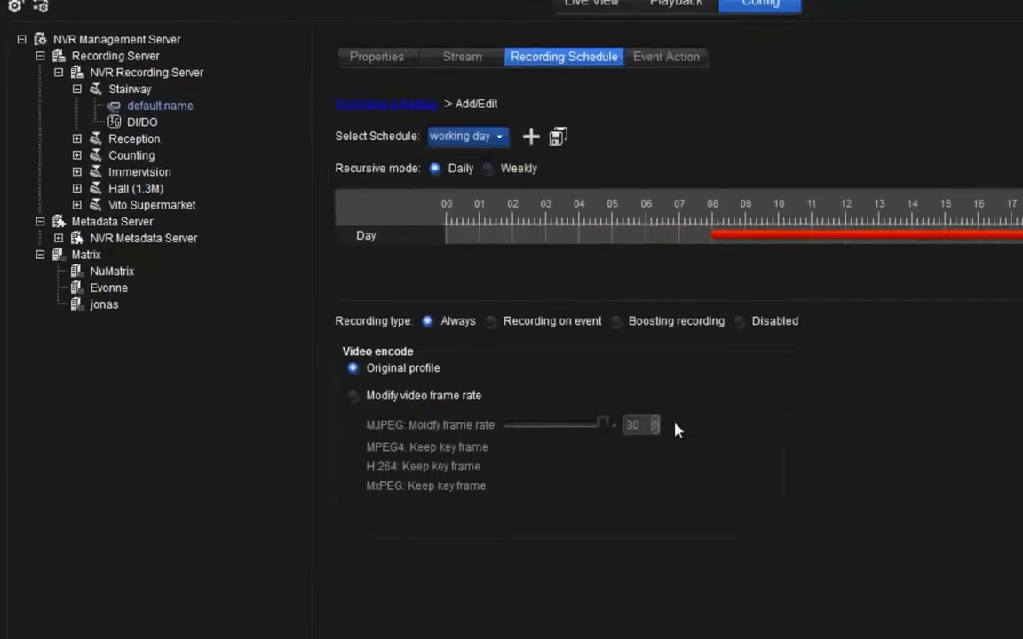
left_click(941, 603)
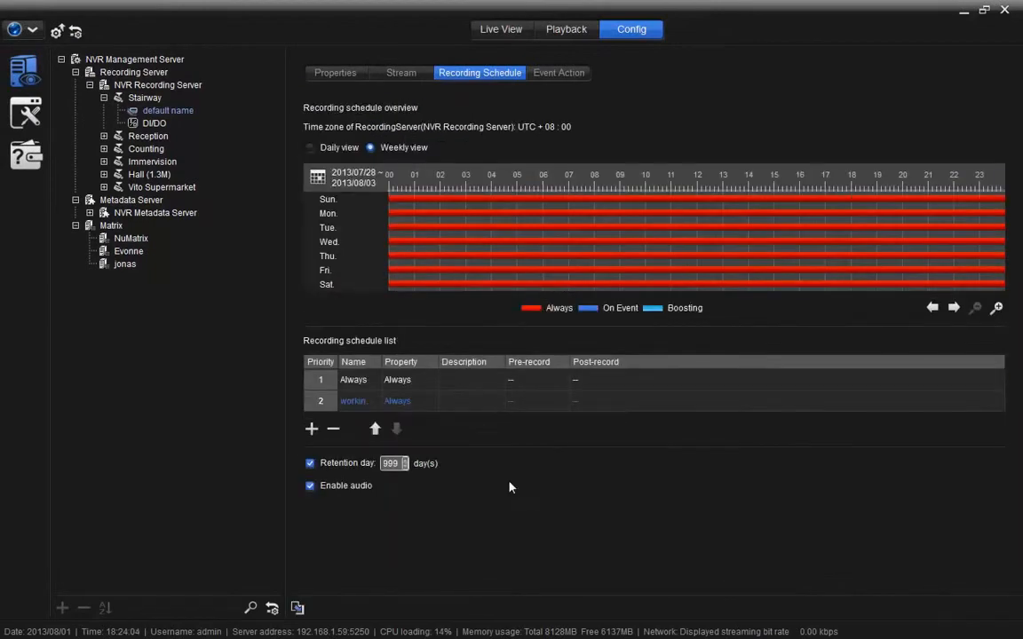
left_click(57, 32)
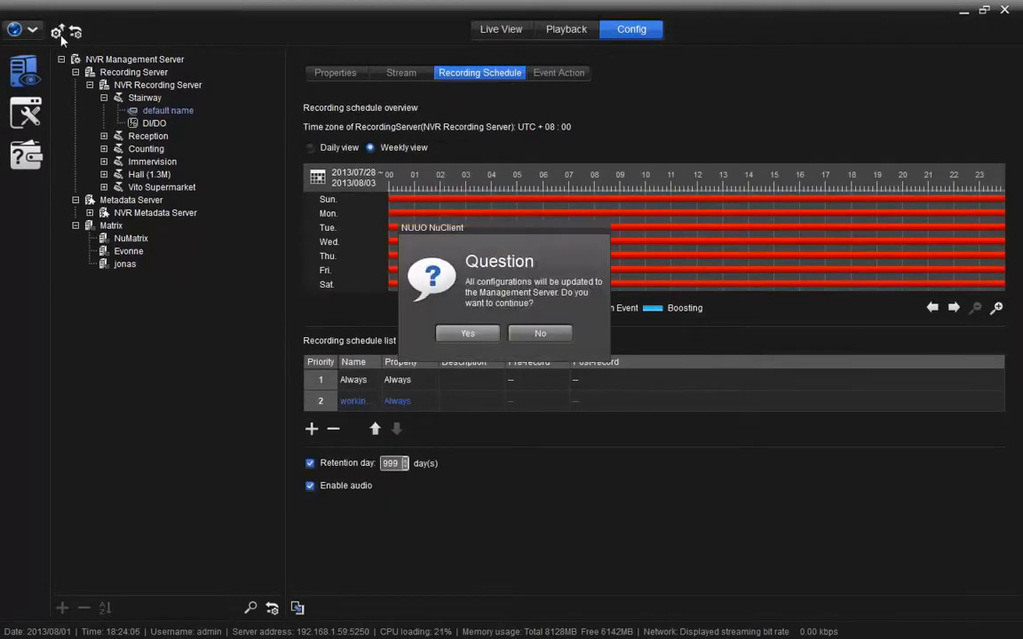
left_click(468, 333)
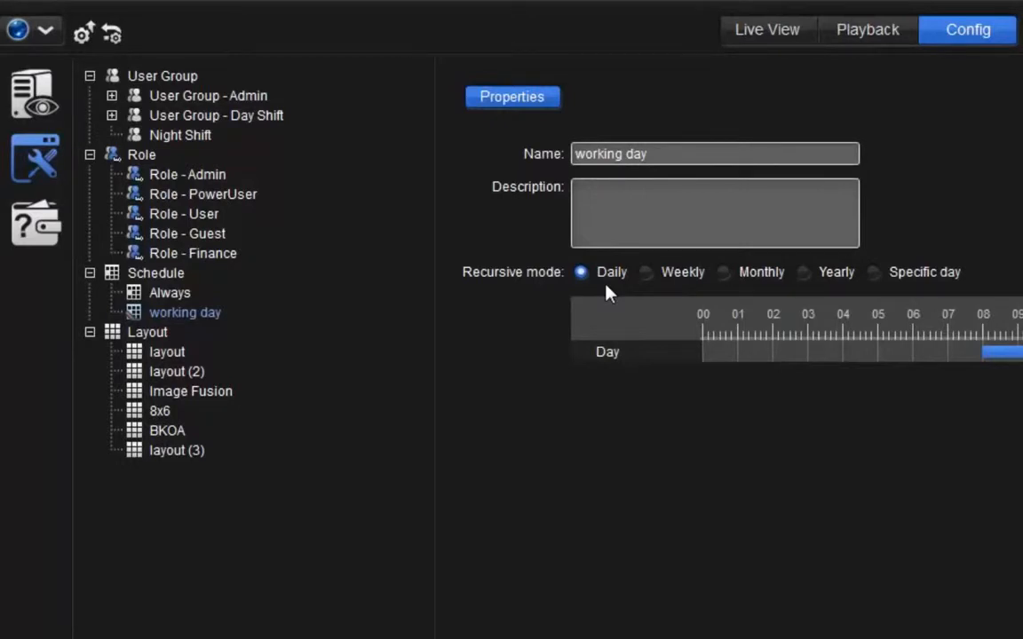
- Cycle the working day schedule's recursive mode through Weekly, Monthly and Yearly, ending on Specific day
left_click(649, 277)
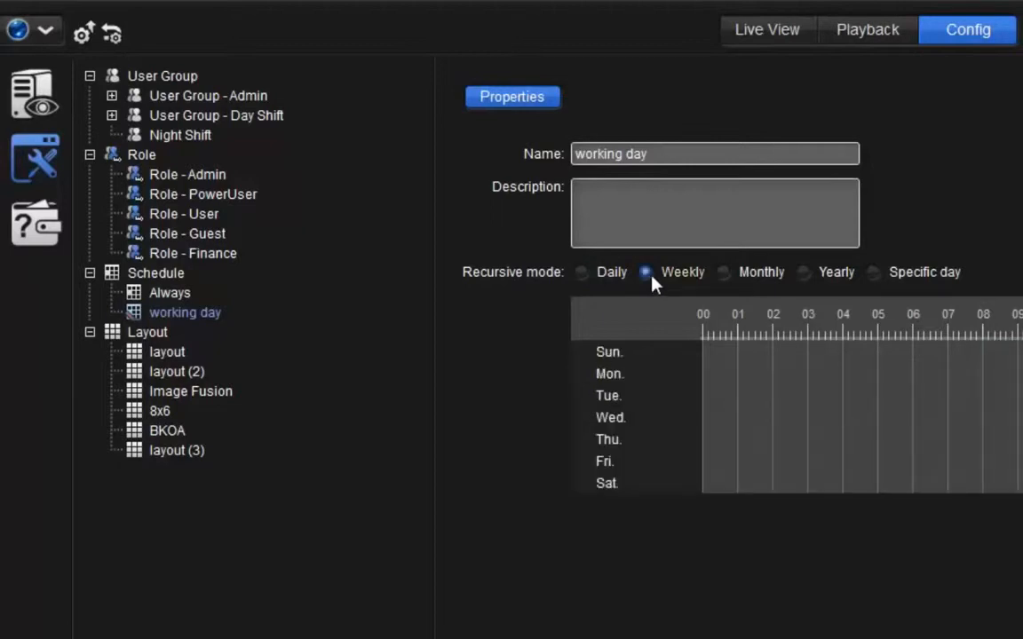
left_click(730, 280)
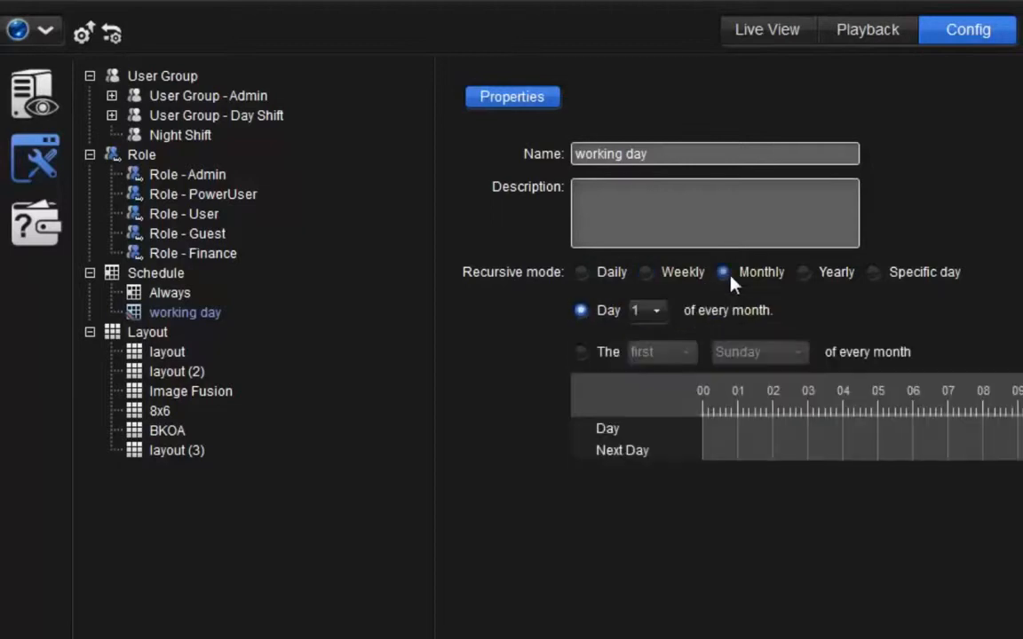
left_click(804, 273)
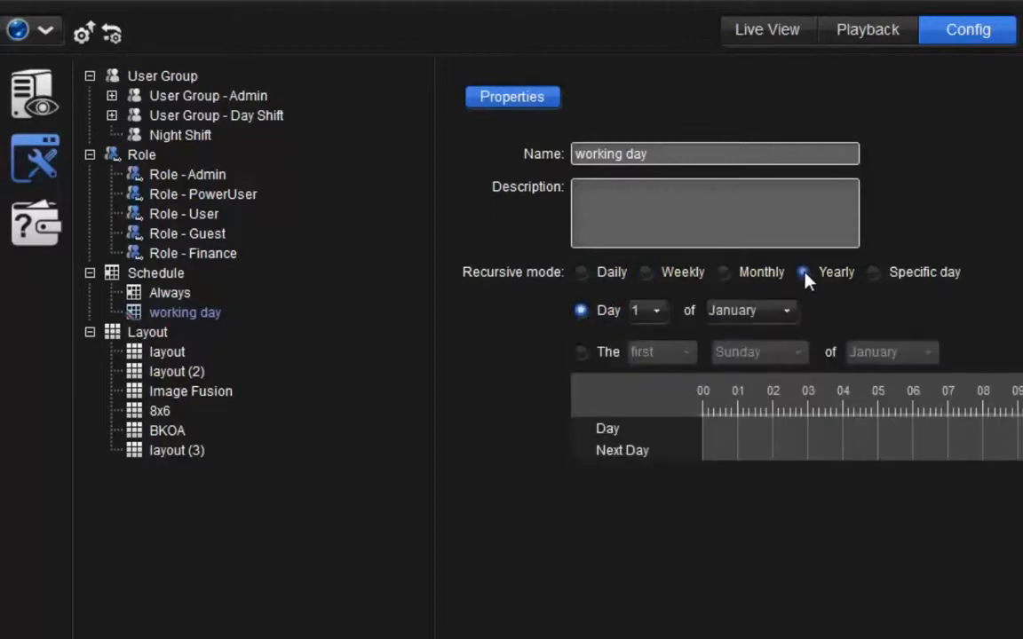
left_click(880, 281)
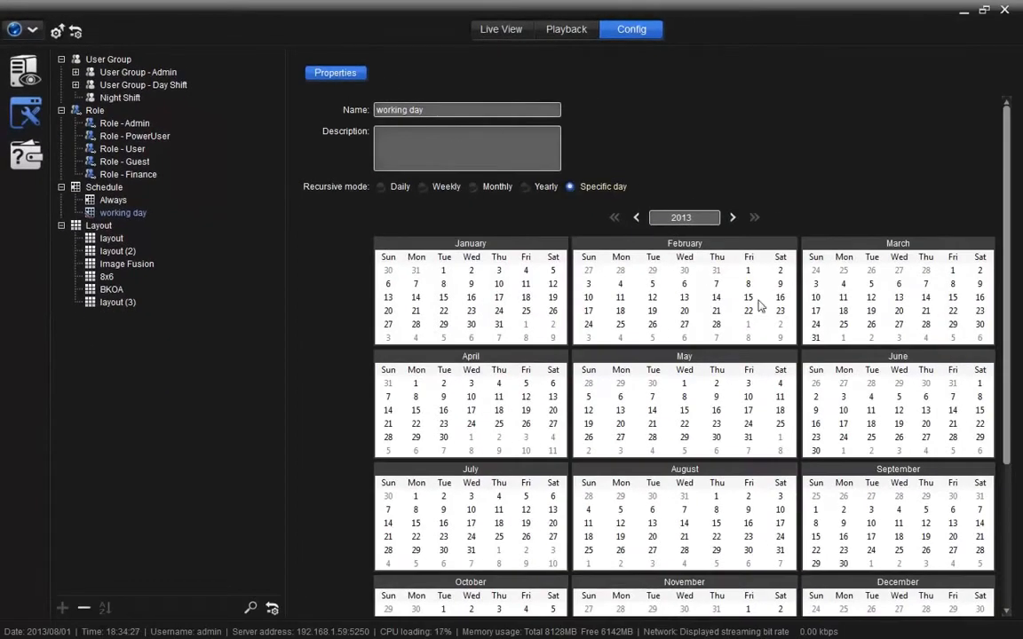
- Mark December 31, 2013 in the calendar, with periods from 22:00 to midnight that day and 00:00 to about 06:00 the next day
left_click_drag(1008, 410, 1011, 565)
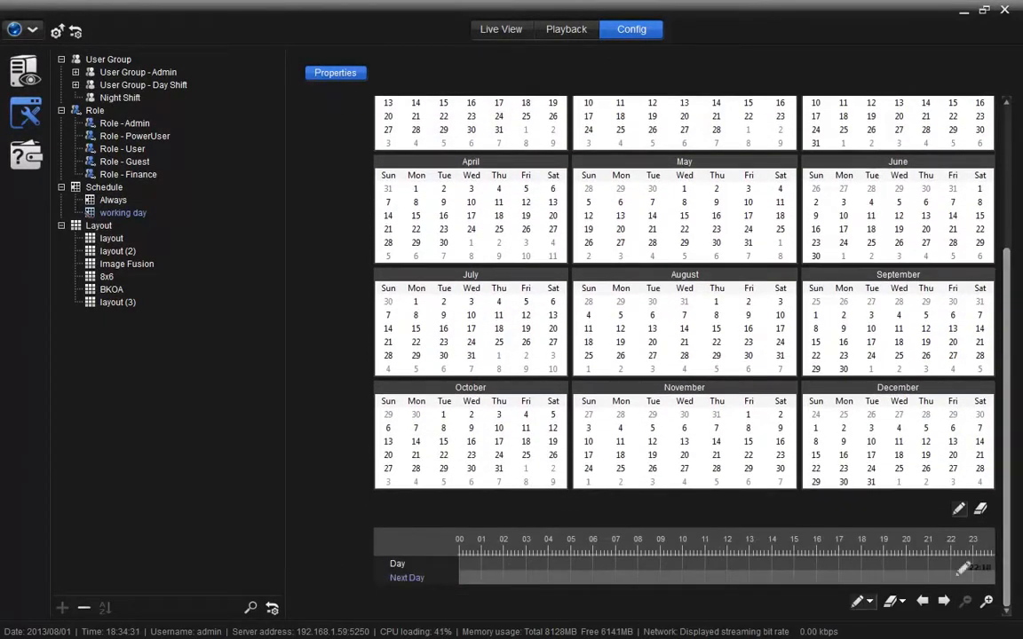
left_click(871, 482)
scroll(871, 486, "up", 1)
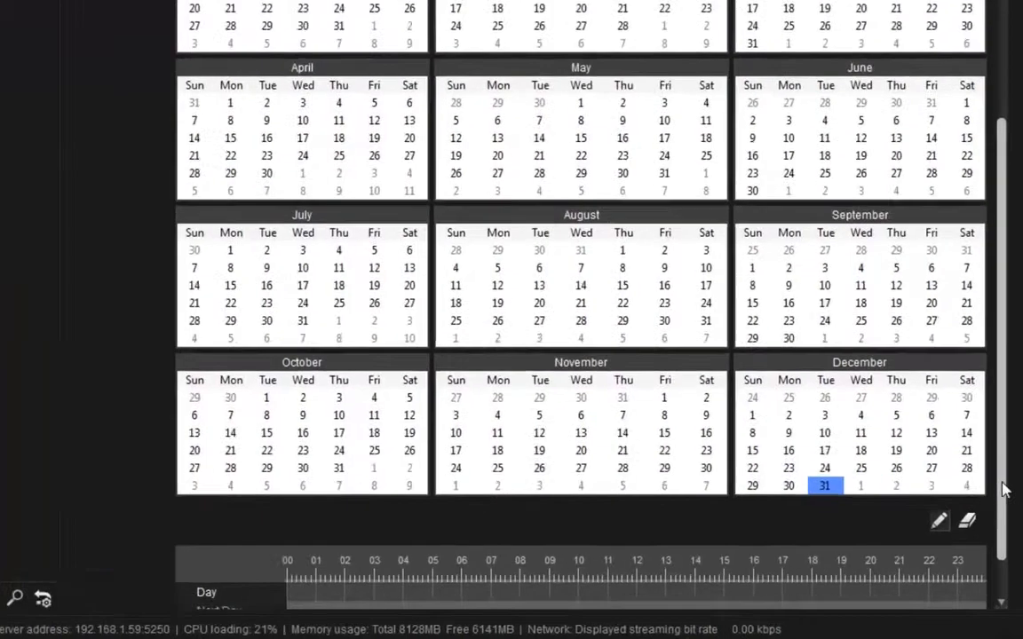
left_click_drag(1008, 521, 1015, 580)
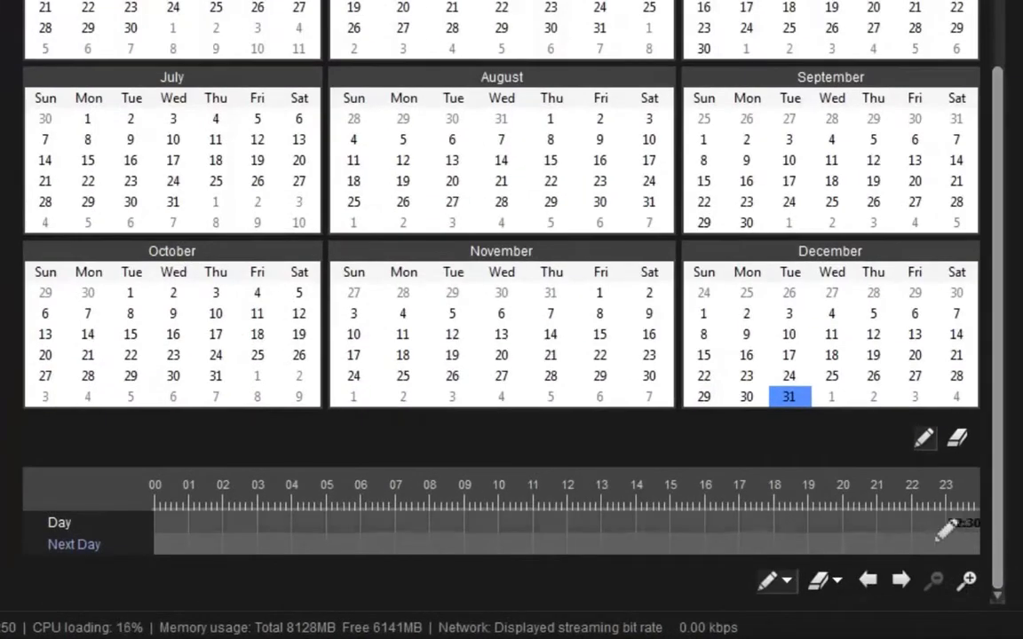
left_click_drag(926, 524, 979, 522)
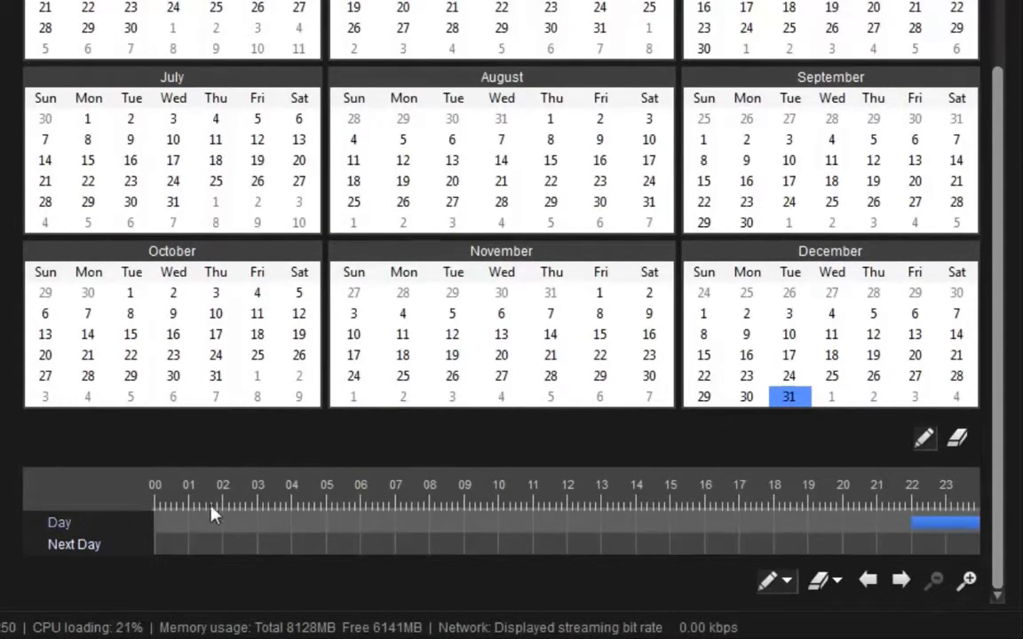
left_click_drag(157, 544, 370, 546)
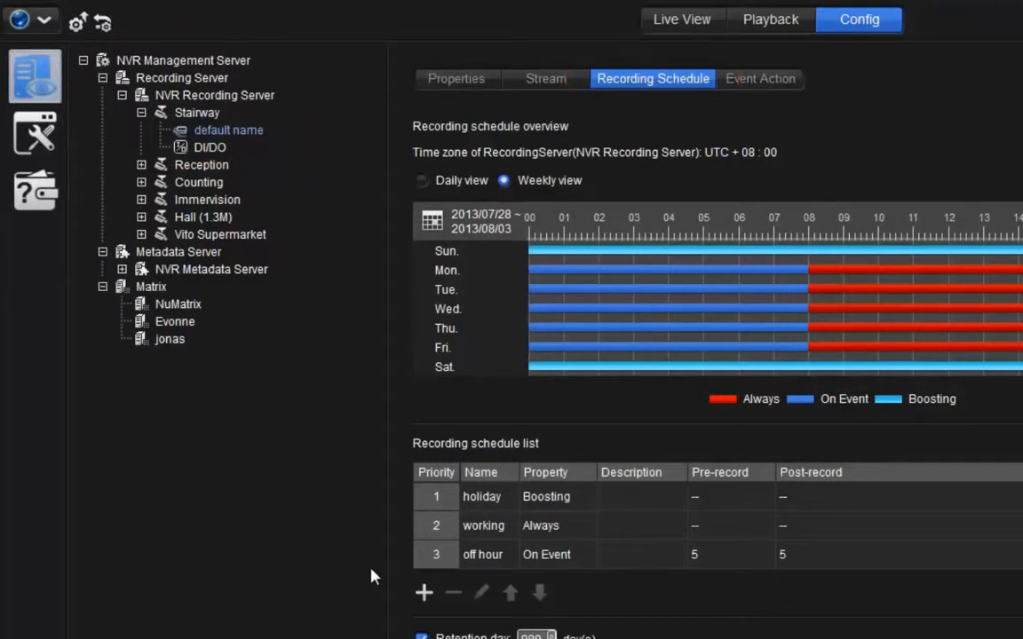
- Start a new recording schedule entry for the Stairway camera and create a schedule named "weekend" for it
left_click(424, 594)
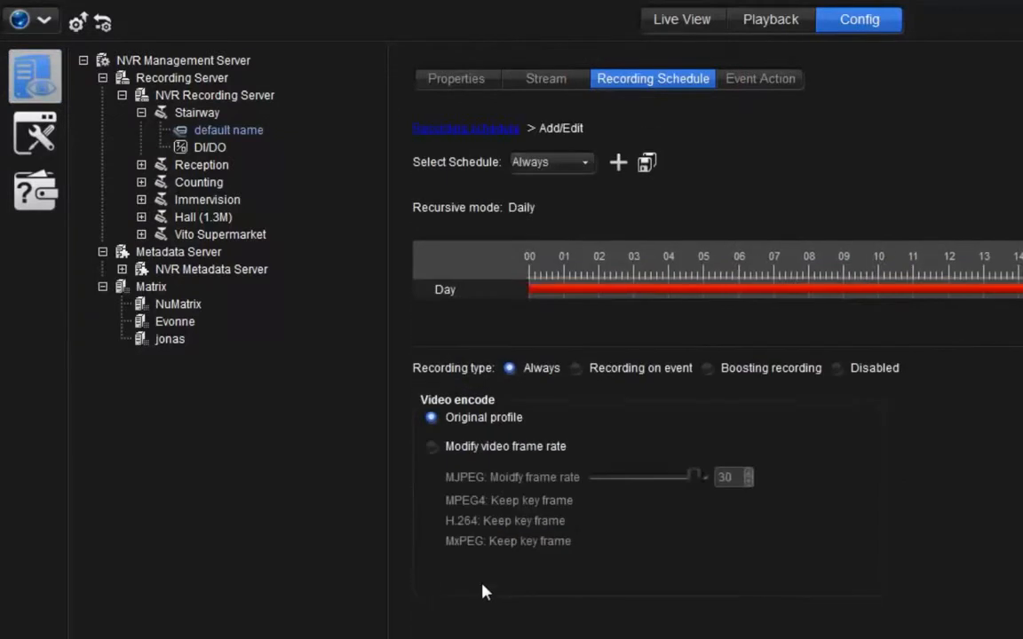
left_click(619, 165)
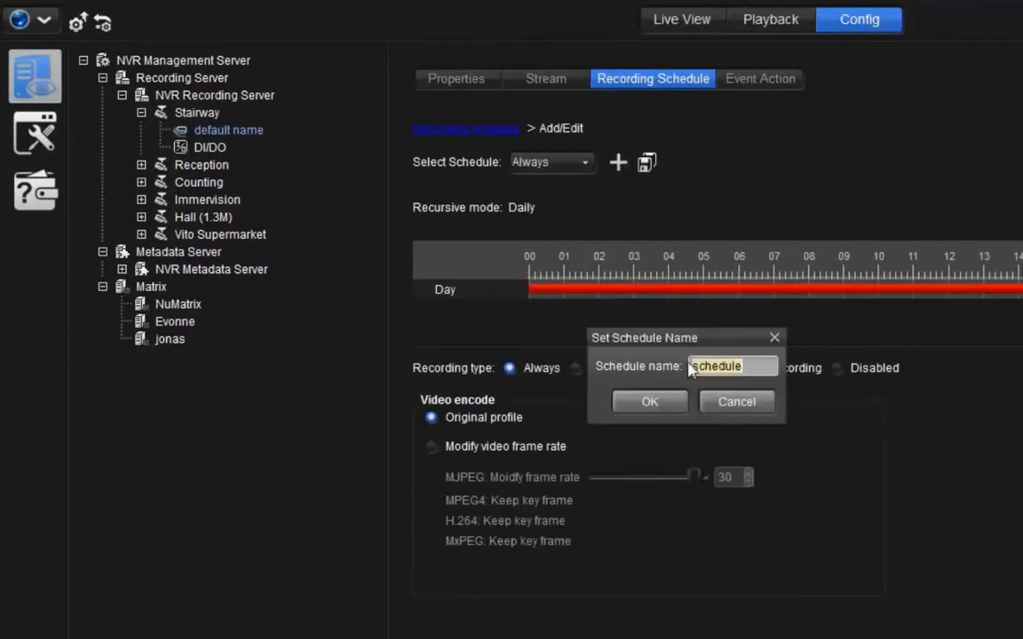
key("BackSpace")
type("we")
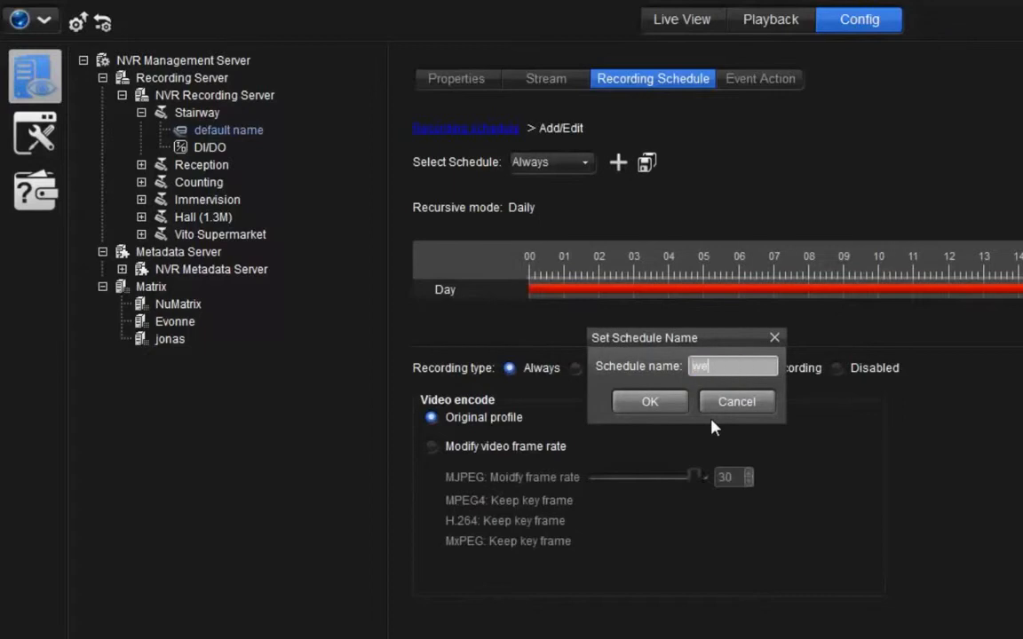
type("ekend")
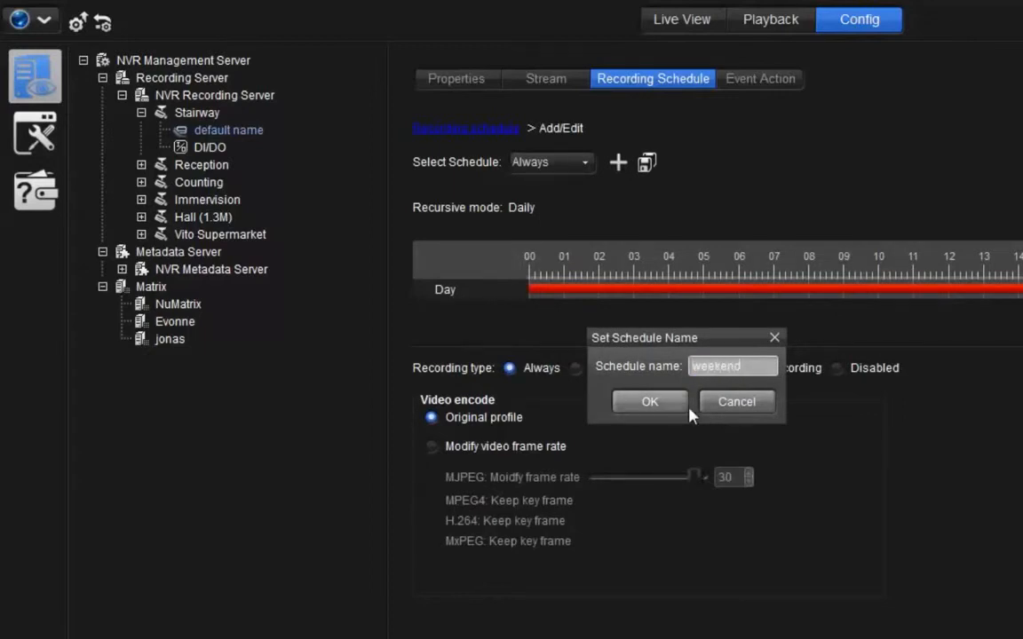
left_click(680, 408)
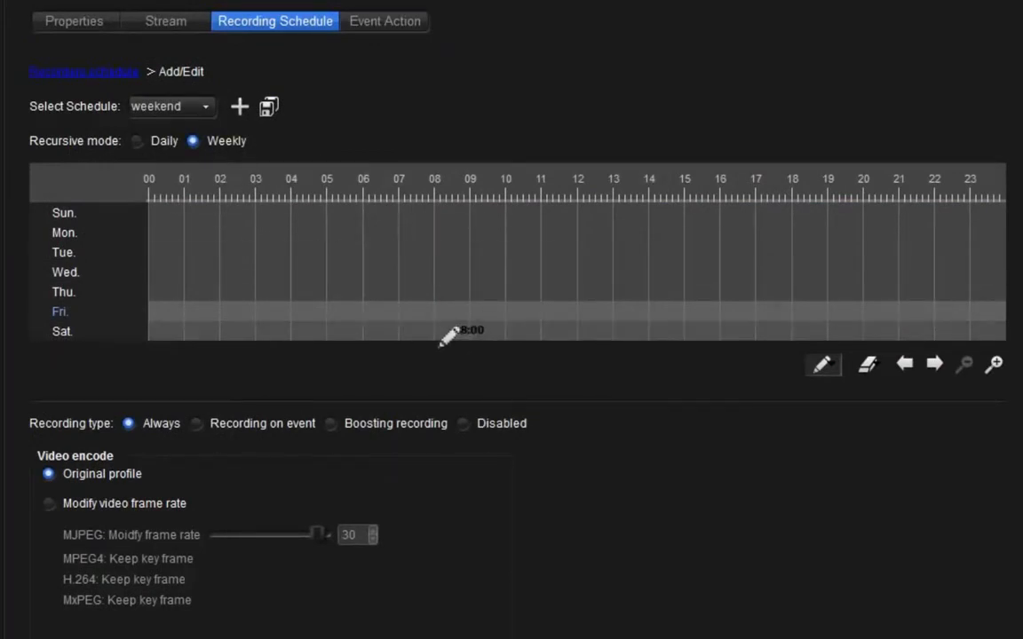
- Mark 08:00 to 18:00 on Saturday and Sunday in weekly mode and add the weekend schedule to the recording list
left_click_drag(444, 339, 792, 331)
left_click_drag(438, 214, 792, 215)
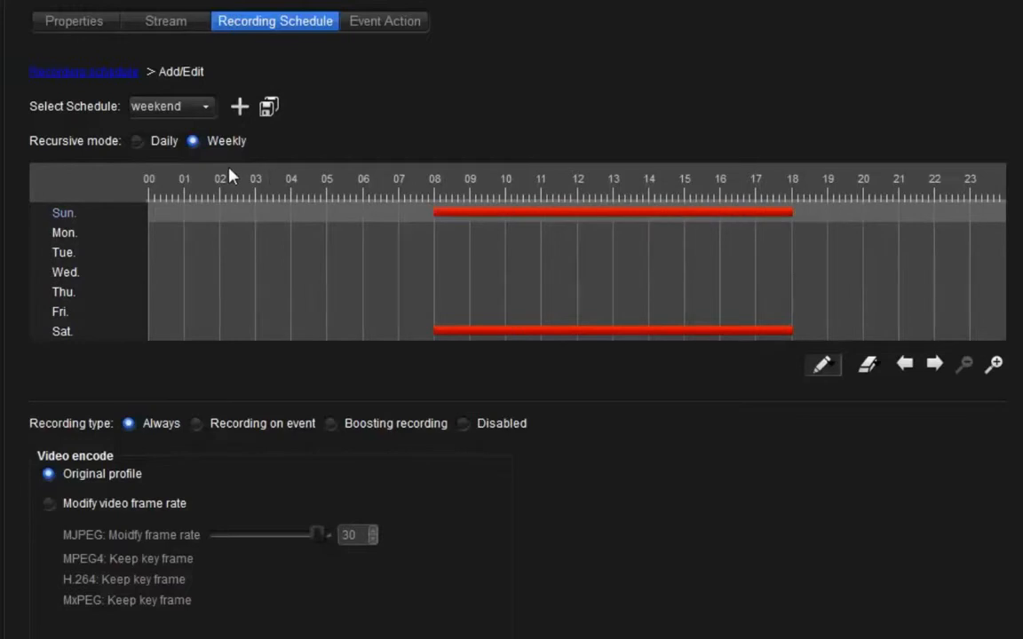
left_click(148, 148)
left_click(194, 143)
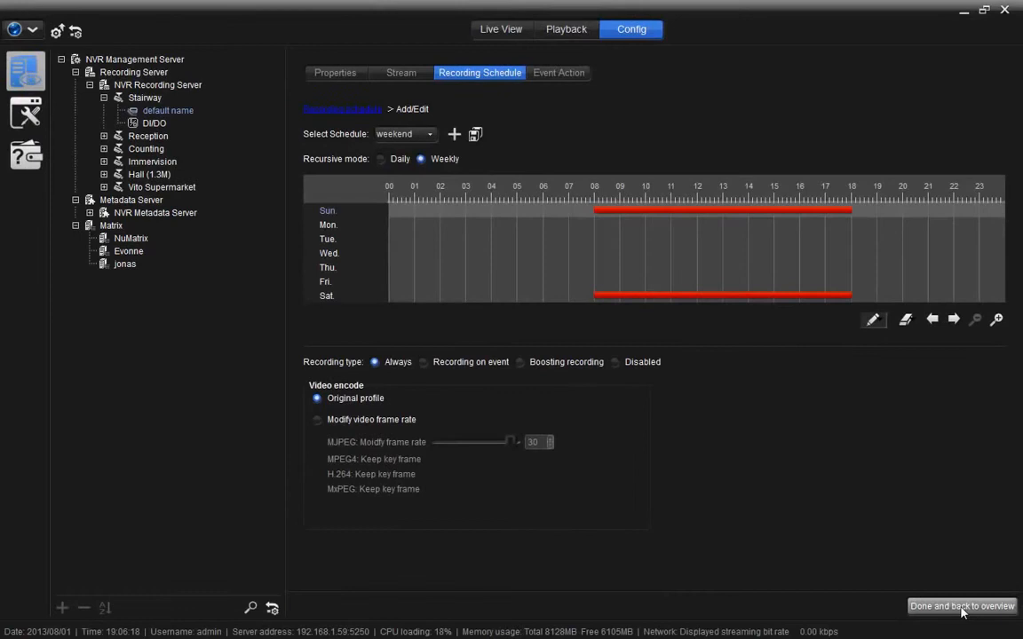
left_click(962, 608)
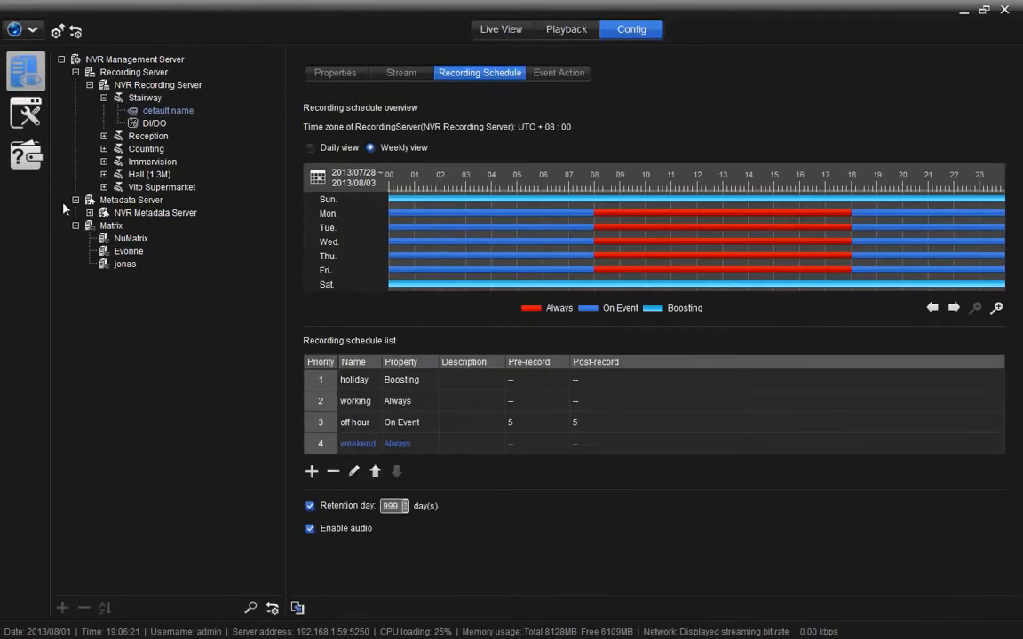
- View the weekend schedule's properties under the general Schedule node
left_click(27, 110)
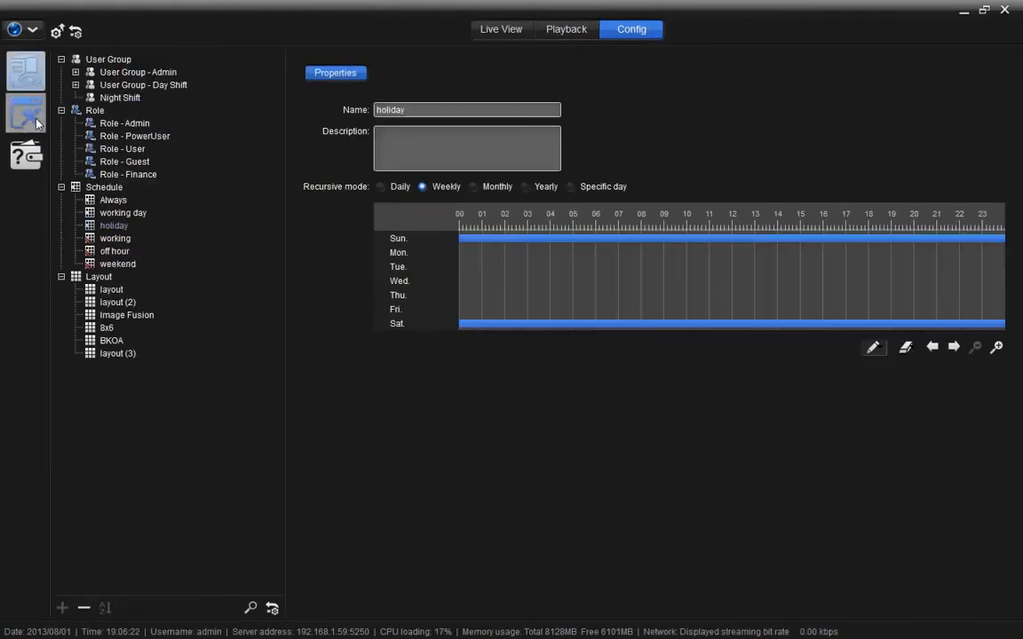
left_click(116, 264)
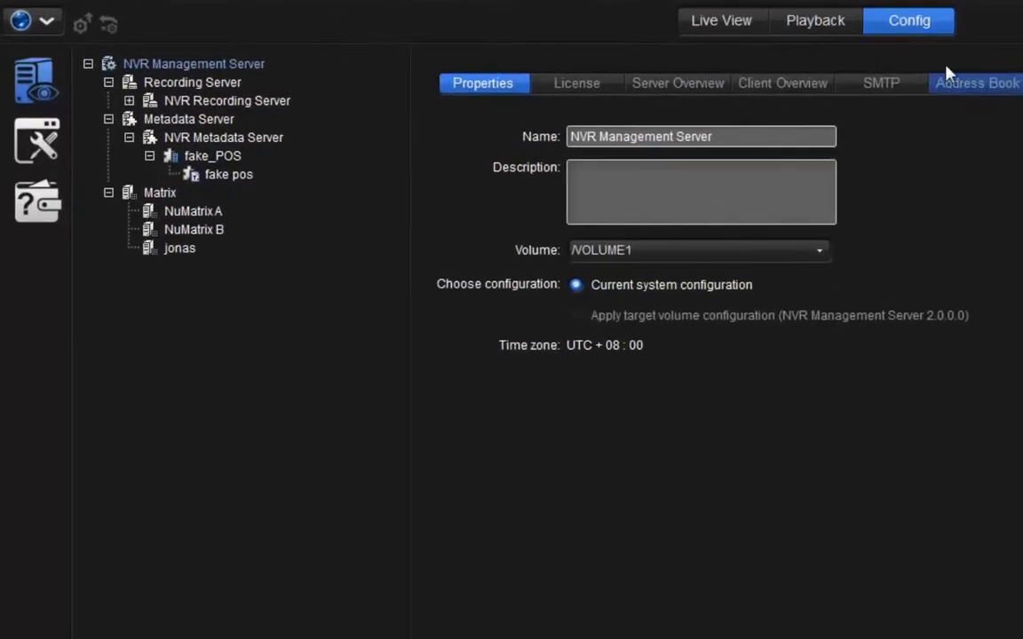
- Add the working day schedule with the Allow property to the login schedules of User Group - Day Shift
left_click(39, 144)
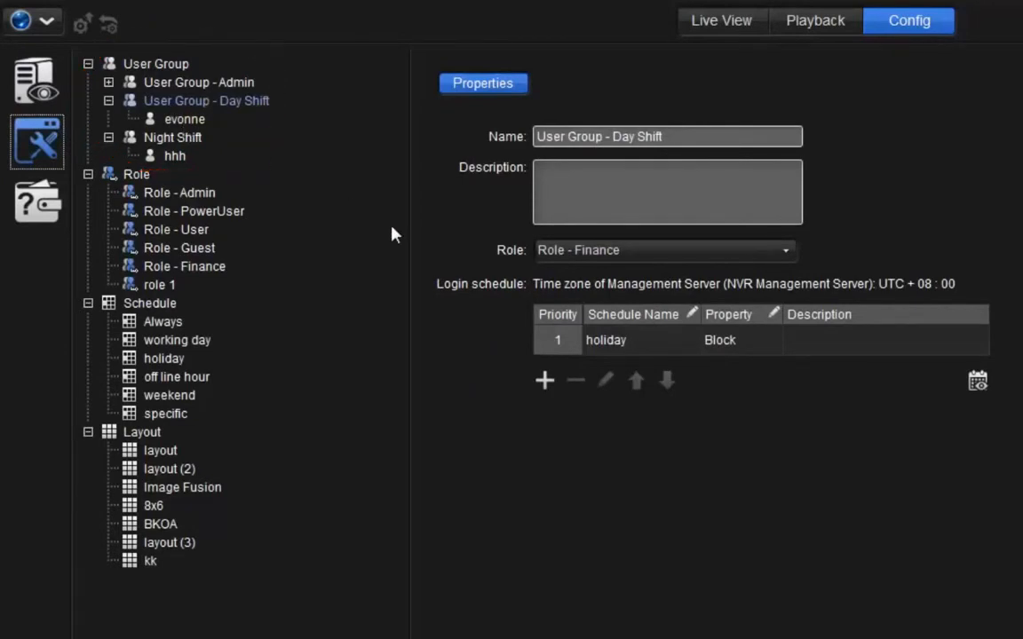
left_click(545, 382)
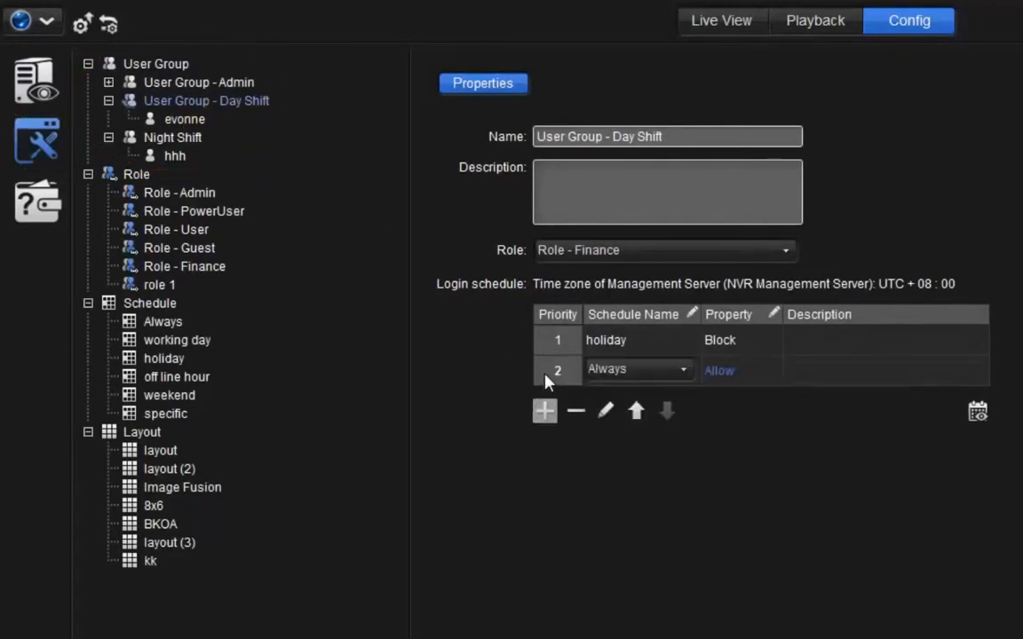
left_click(617, 371)
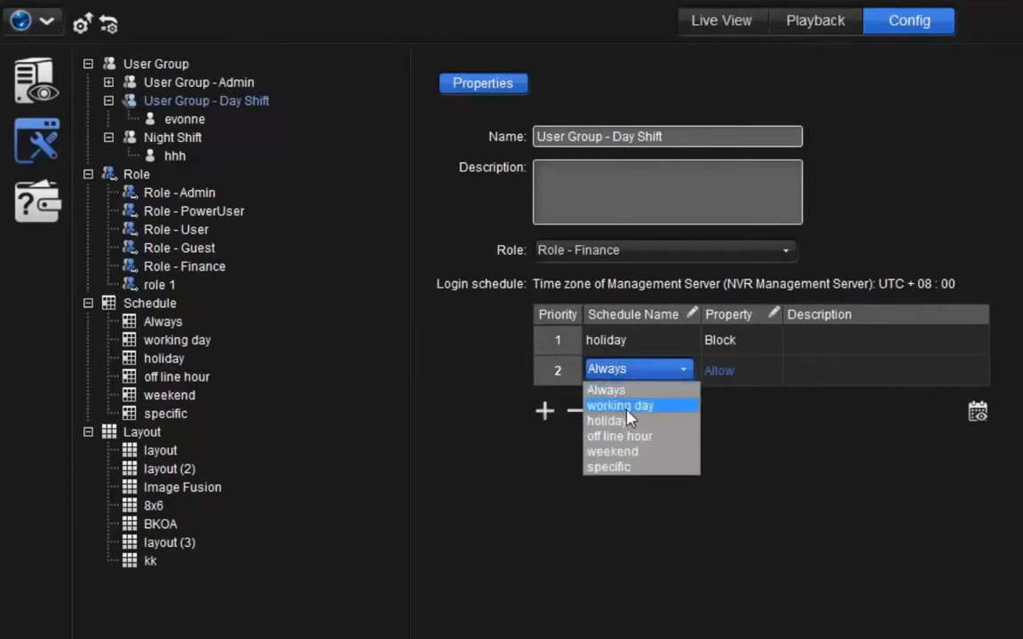
left_click(626, 409)
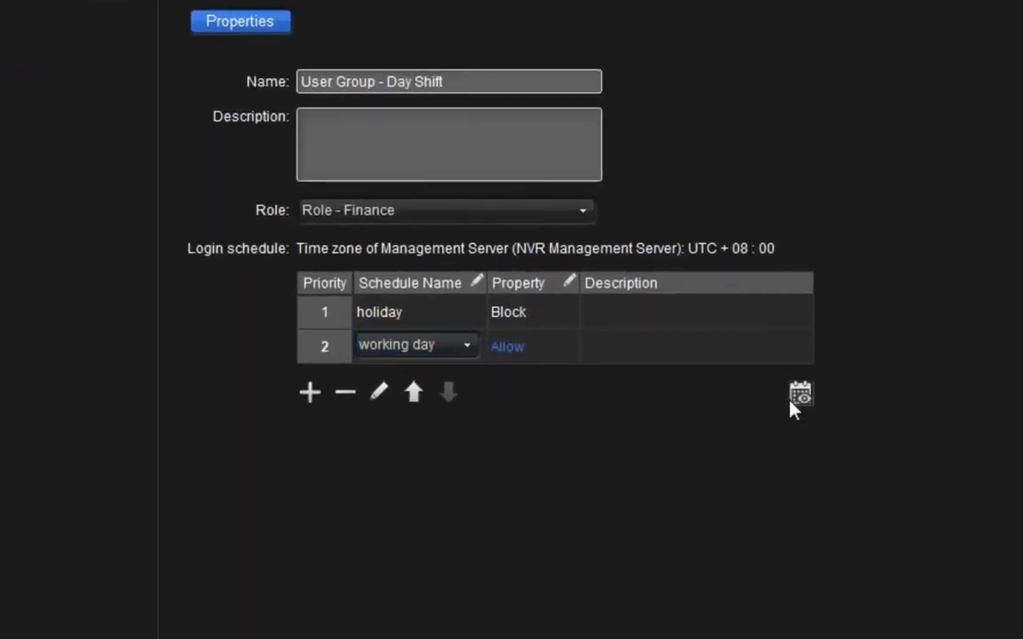
- Review the group's login schedule overview in weekly view and save the configuration to the Management Server
left_click(798, 394)
left_click(240, 300)
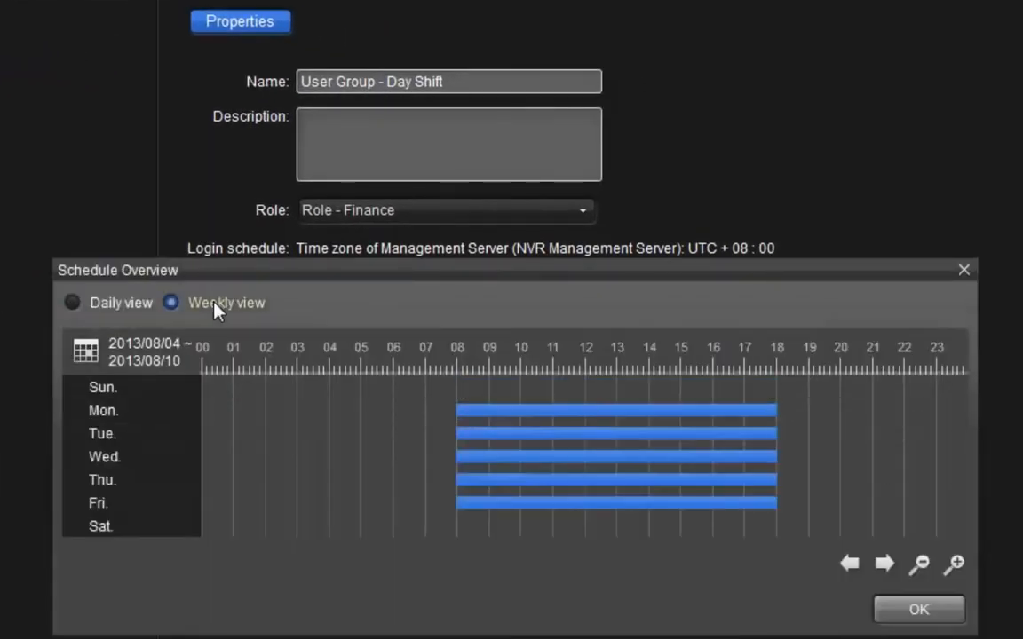
left_click(914, 613)
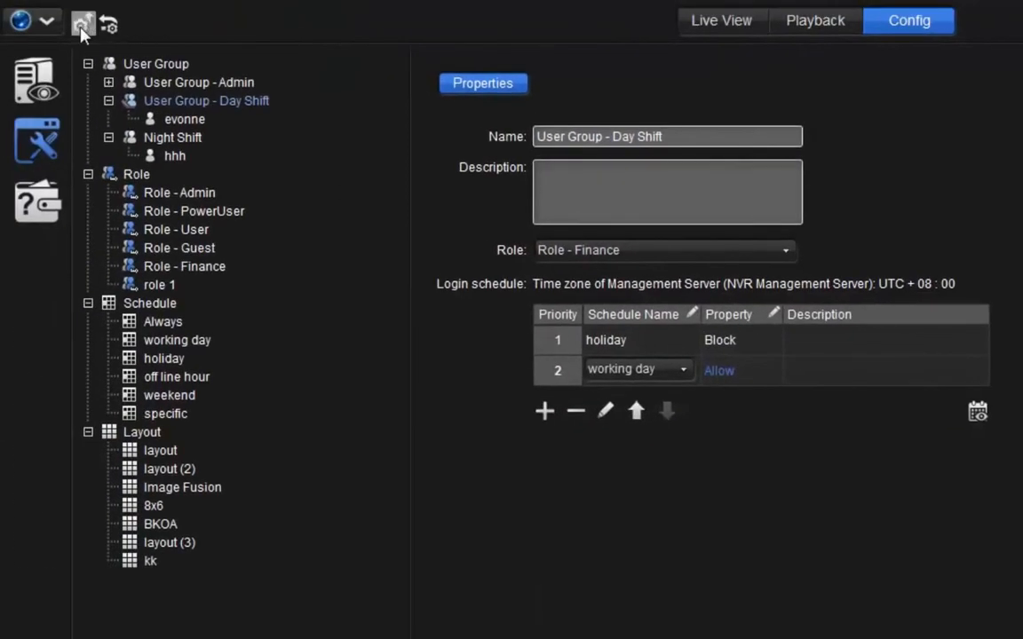
left_click(89, 29)
left_click(647, 464)
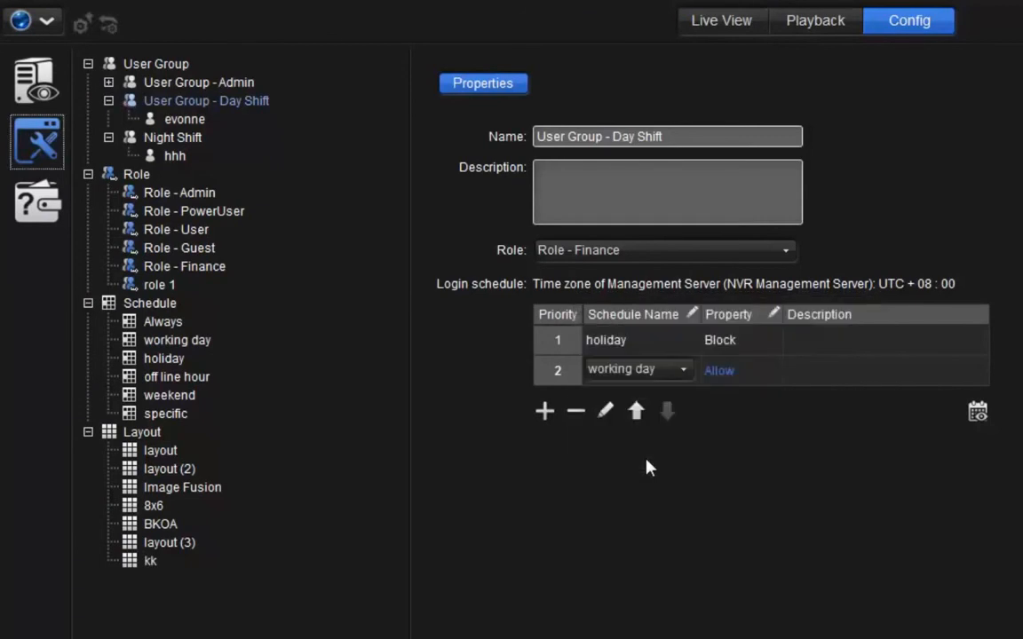
- Add the working day schedule to the Management Server's Fail to write to drive event action and open its schedule overview
left_click(37, 96)
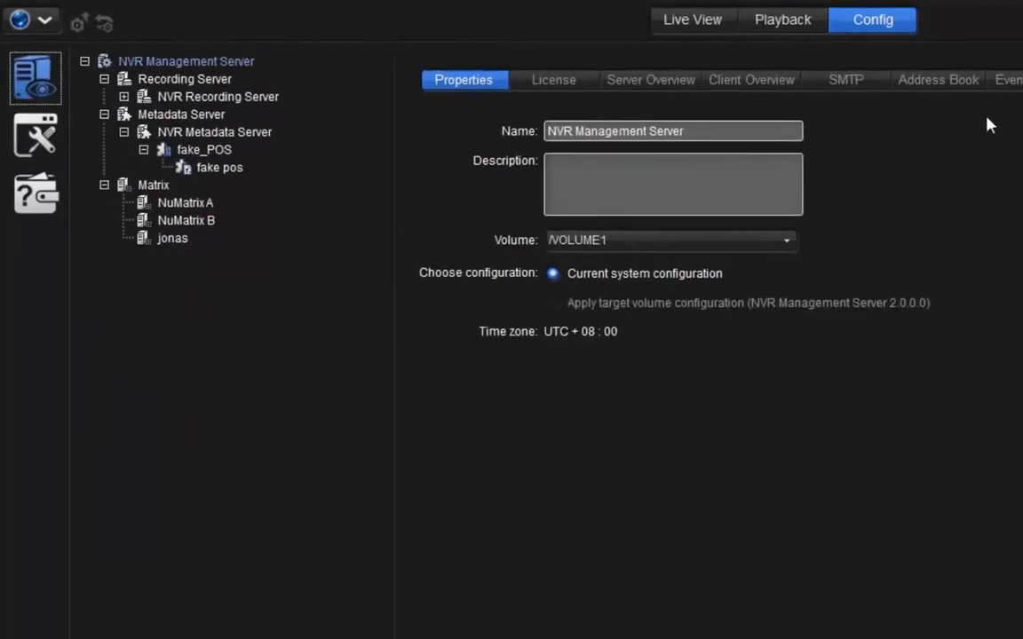
left_click(943, 74)
left_click(414, 171)
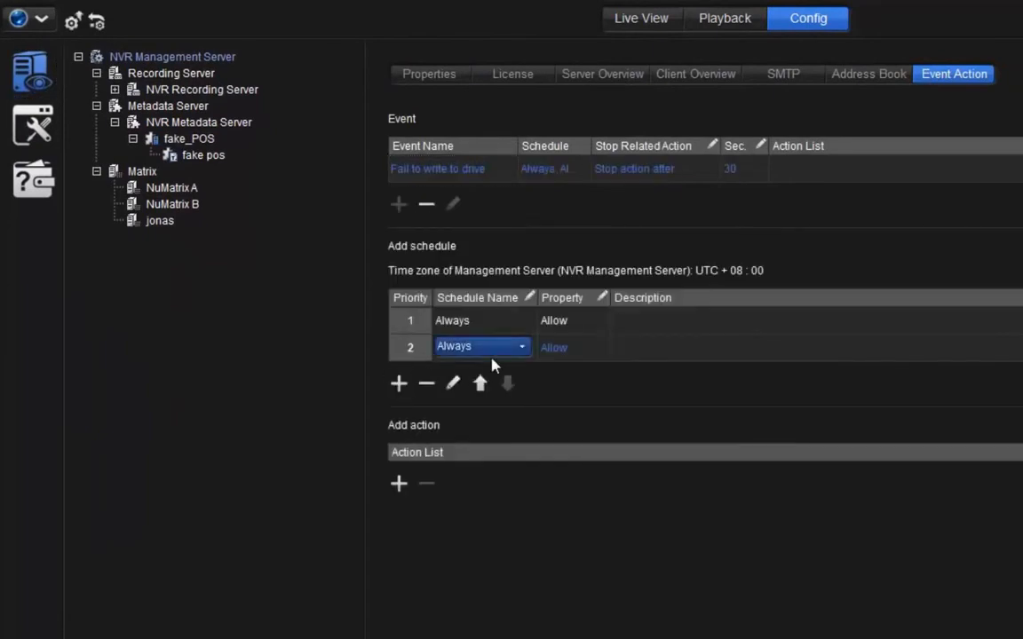
left_click(486, 348)
left_click(495, 391)
left_click(975, 316)
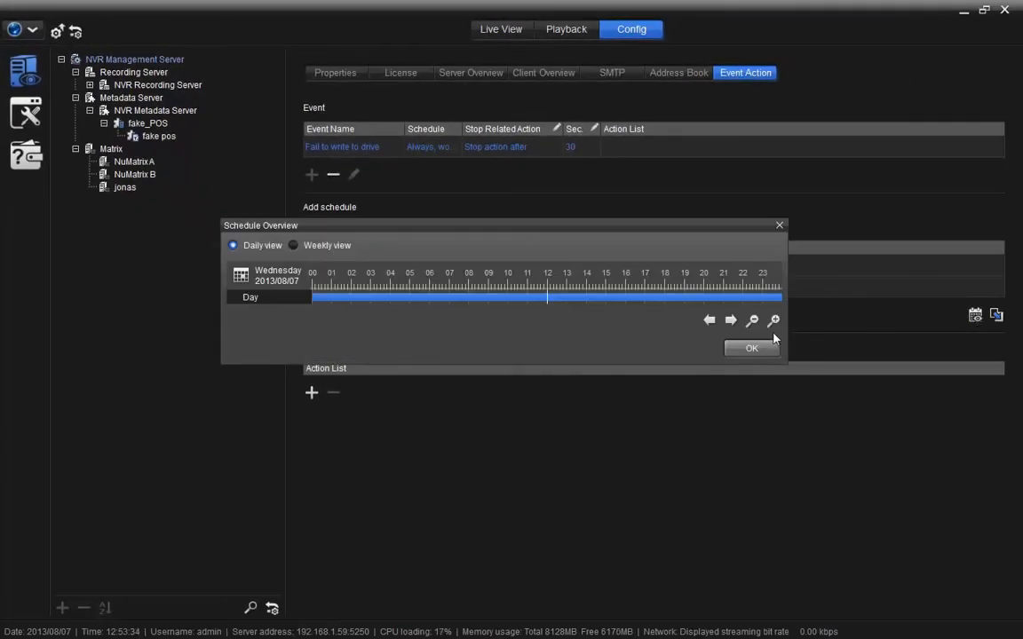